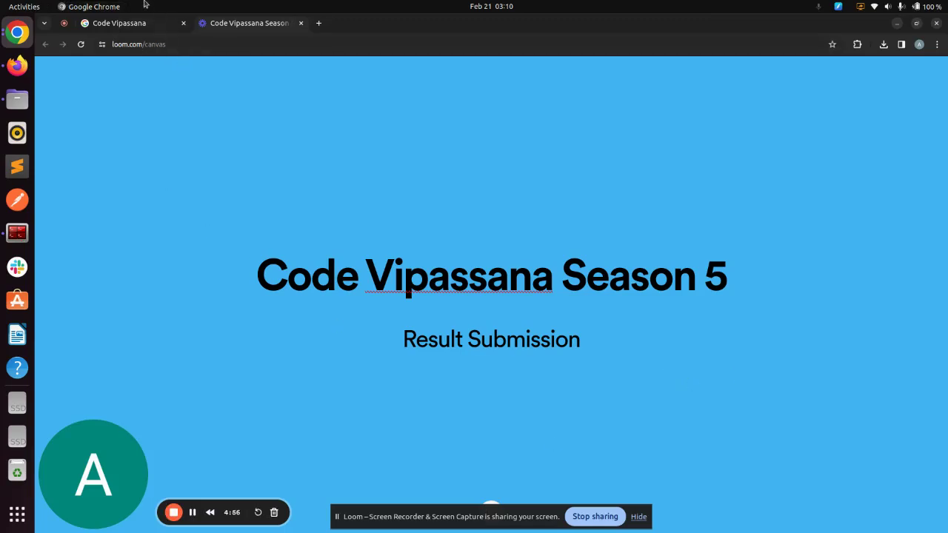
Step: From the Code Vipassana Season 5 page, open the Result Validator via Submit and Validate
{"action": "left_click", "coordinate": [144, 23]}
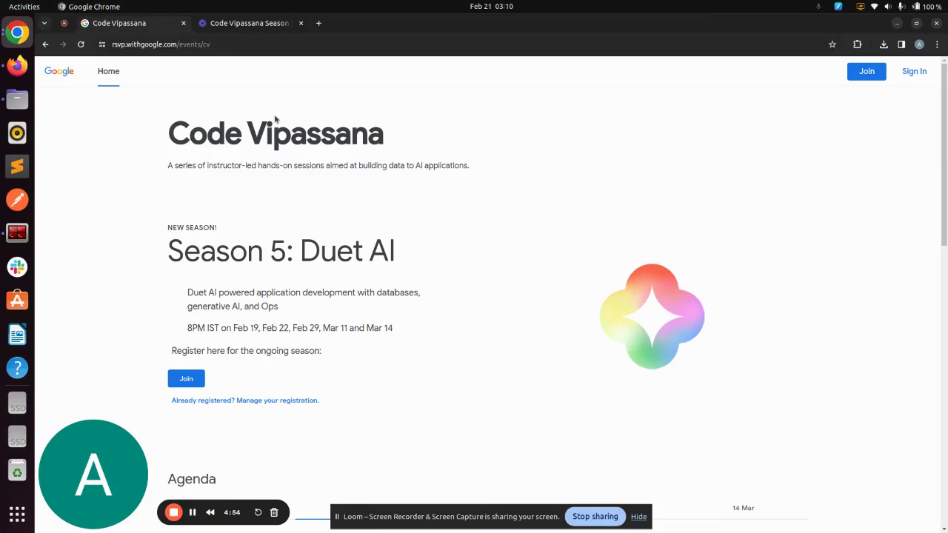
{"action": "scroll", "coordinate": [424, 312], "scroll_direction": "down", "scroll_amount": 10}
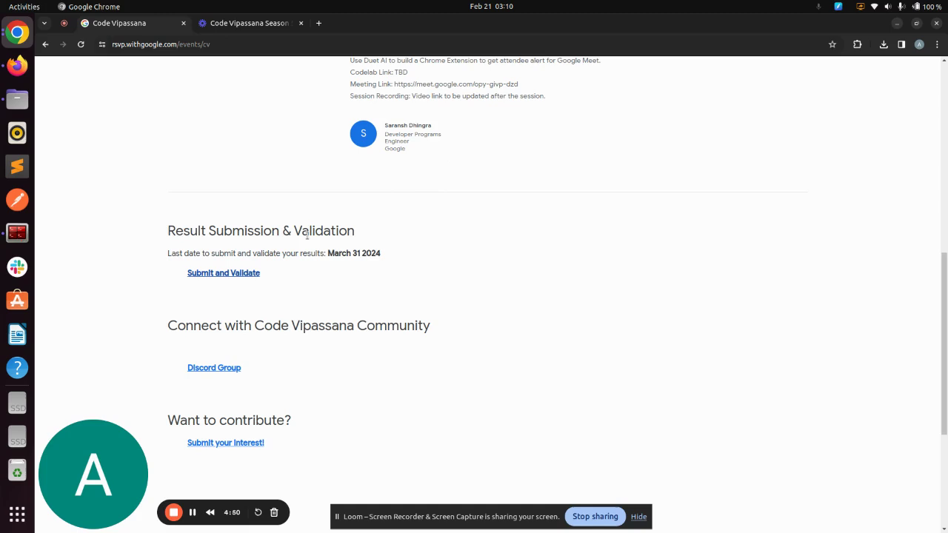
{"action": "left_click", "coordinate": [246, 274]}
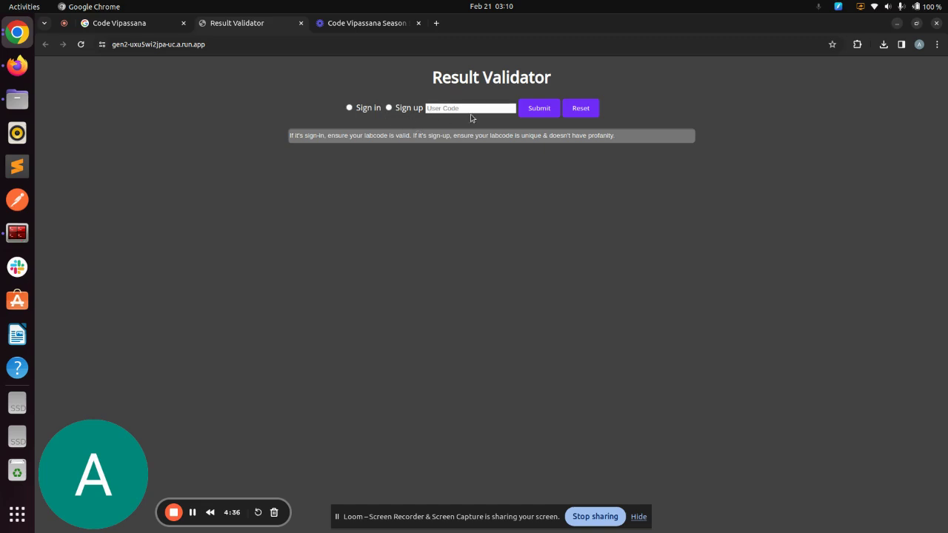
Step: Select Sign up mode on the Result Validator and focus the User Code field
{"action": "double_click", "coordinate": [377, 136]}
{"action": "left_click", "coordinate": [459, 184]}
{"action": "left_click", "coordinate": [389, 108]}
{"action": "left_click", "coordinate": [442, 109]}
Step: Sign up with a new unique user code and submit it
{"action": "left_click", "coordinate": [388, 109]}
{"action": "left_click", "coordinate": [452, 107]}
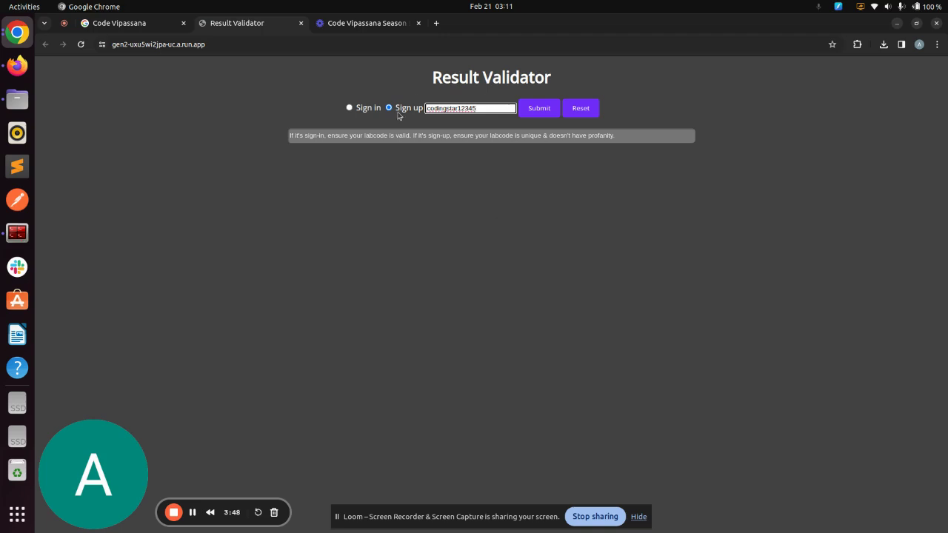
{"action": "left_click", "coordinate": [540, 109]}
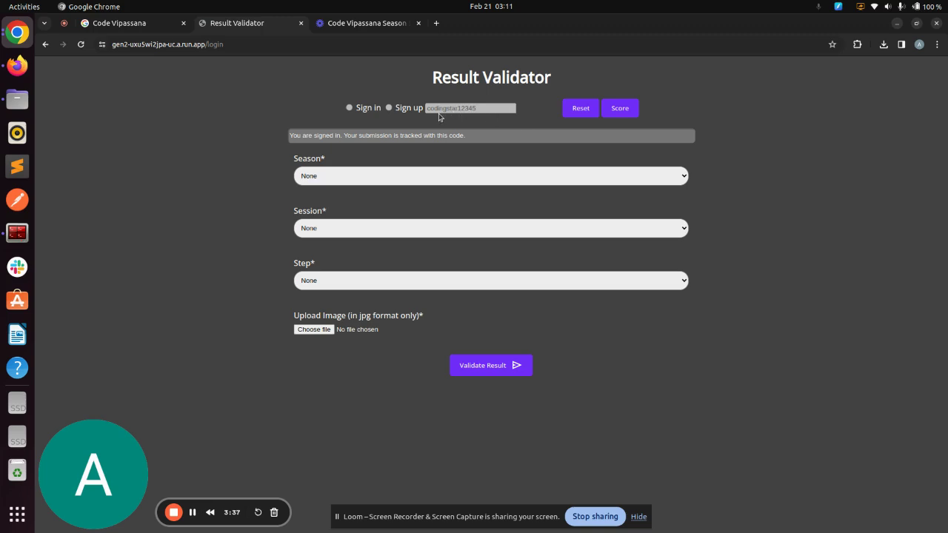
Step: Choose Season 5, Session 1 and Step '10 :- Call the deployed Cloud Function'
{"action": "left_click", "coordinate": [455, 175]}
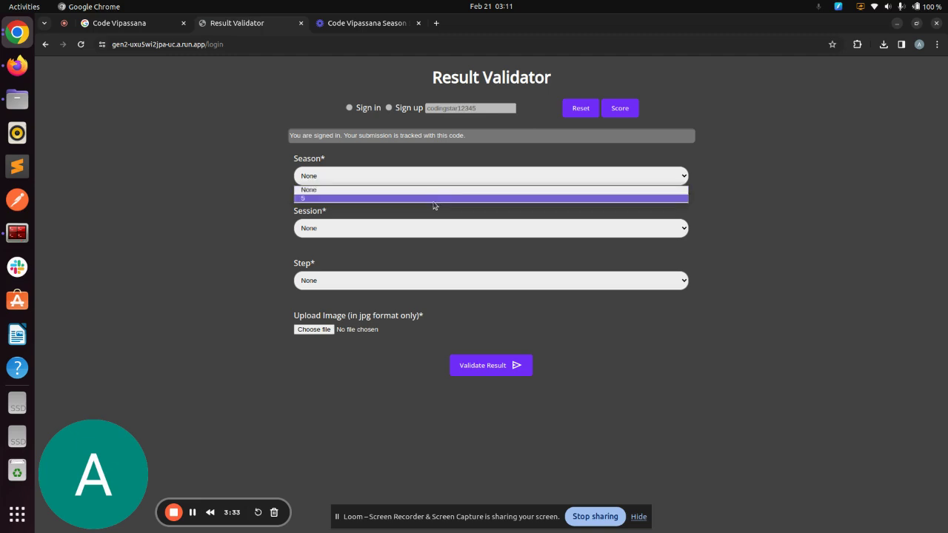
{"action": "left_click", "coordinate": [434, 200]}
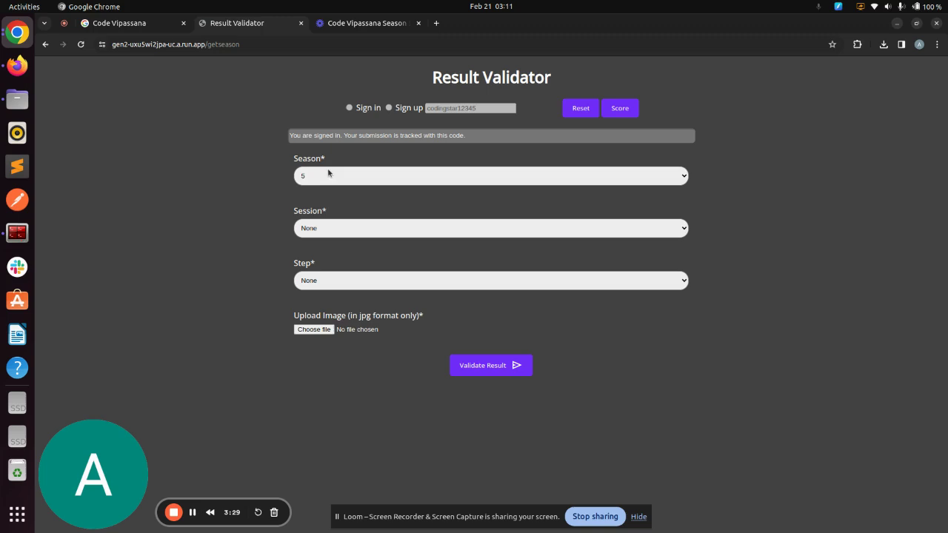
{"action": "left_click", "coordinate": [343, 231]}
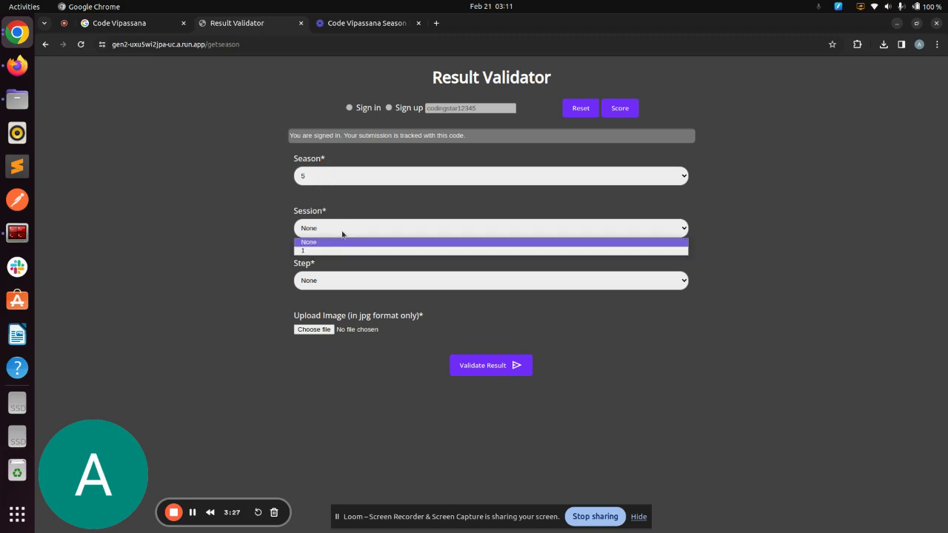
{"action": "left_click", "coordinate": [341, 251]}
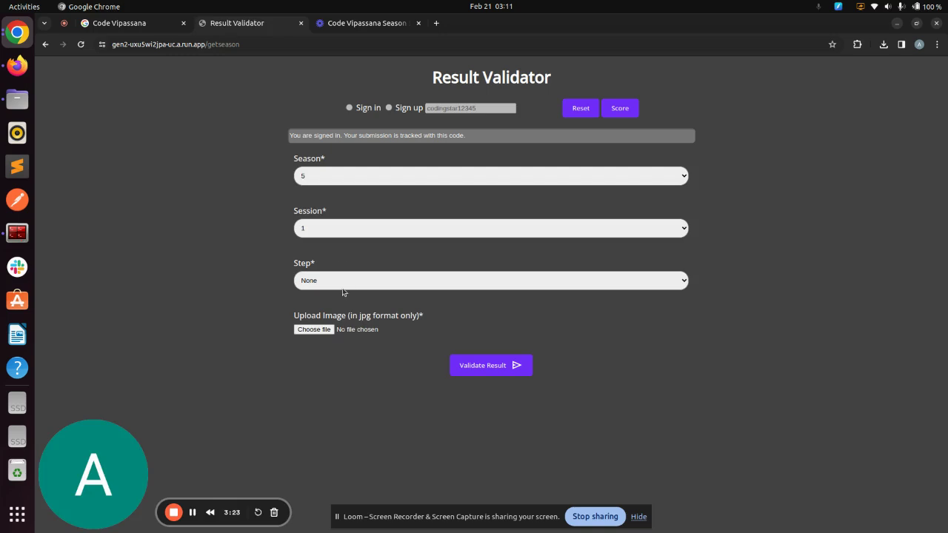
{"action": "left_click", "coordinate": [342, 283]}
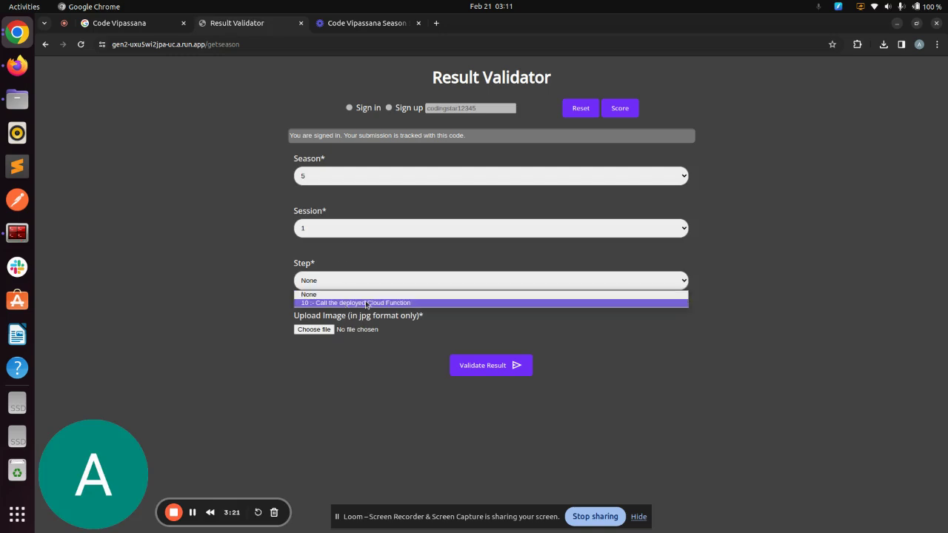
{"action": "left_click", "coordinate": [367, 303]}
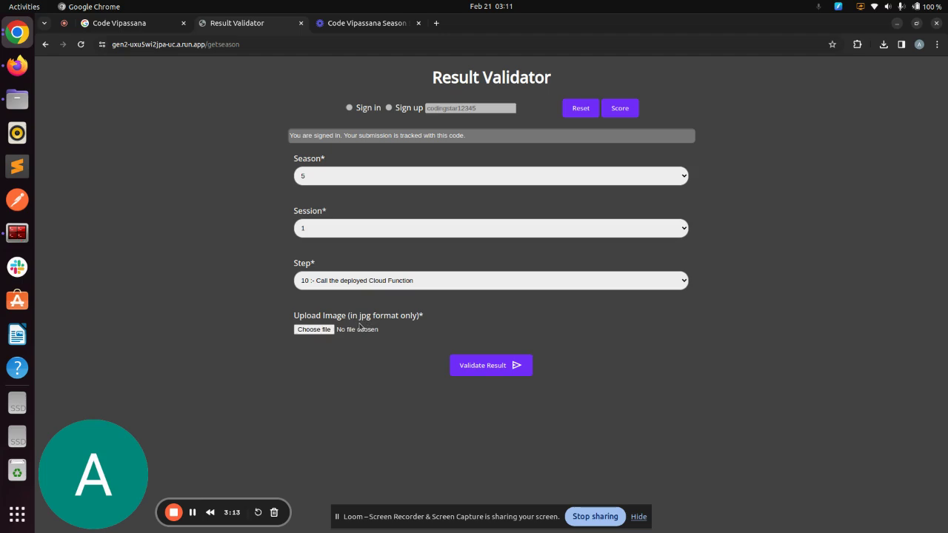
Step: Attach cv_s5_1.jpg from the Recent files list as the result screenshot
{"action": "left_click", "coordinate": [323, 330]}
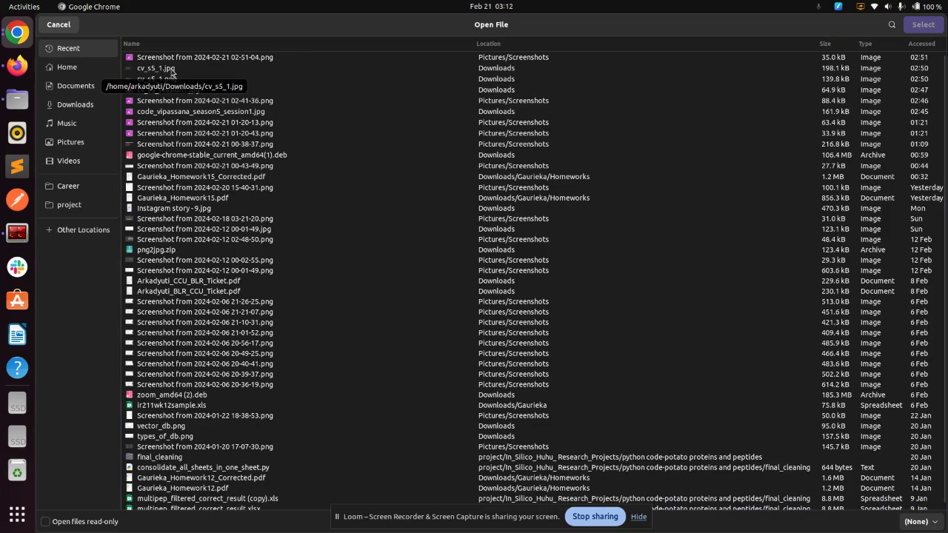
{"action": "double_click", "coordinate": [175, 70]}
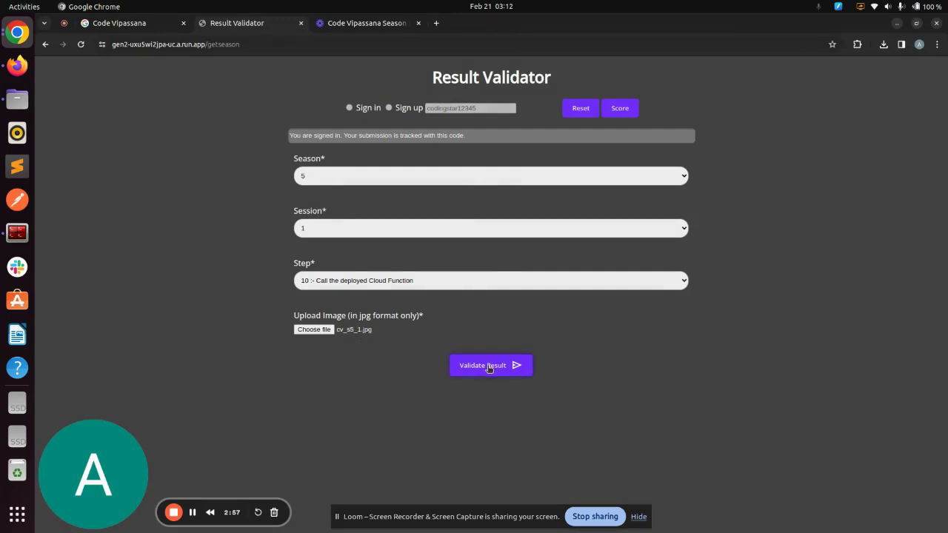
Step: Validate the screenshot, getting Approved with score 1, then request an intervention
{"action": "left_click", "coordinate": [516, 369]}
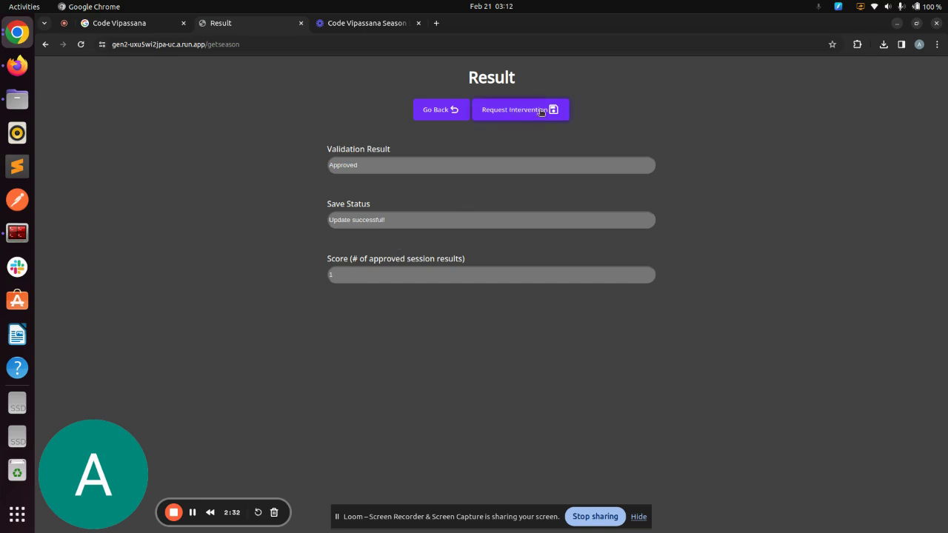
{"action": "left_click", "coordinate": [541, 111]}
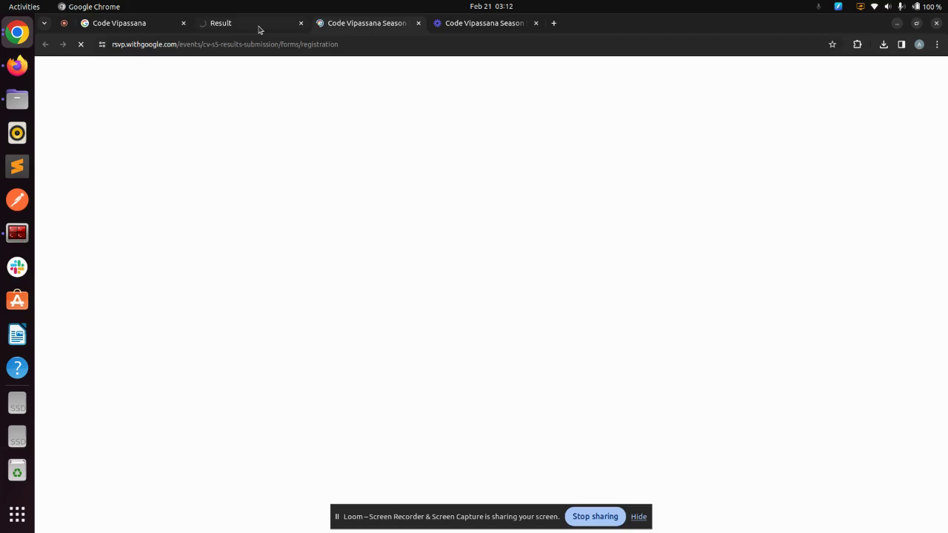
Step: Look over the Season 5 Results Submission page, then go back to the Result Validator tab
{"action": "left_click", "coordinate": [259, 29]}
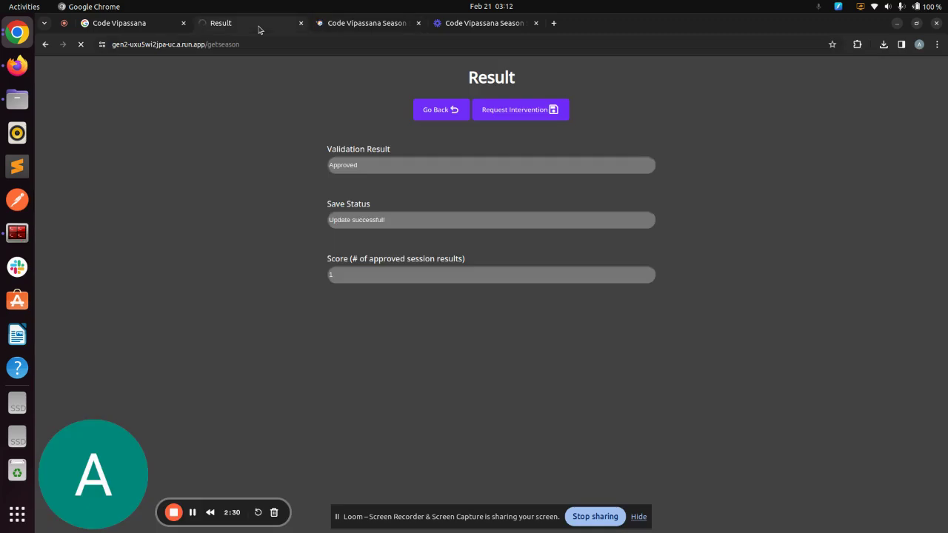
{"action": "left_click", "coordinate": [320, 30]}
{"action": "left_click", "coordinate": [192, 512]}
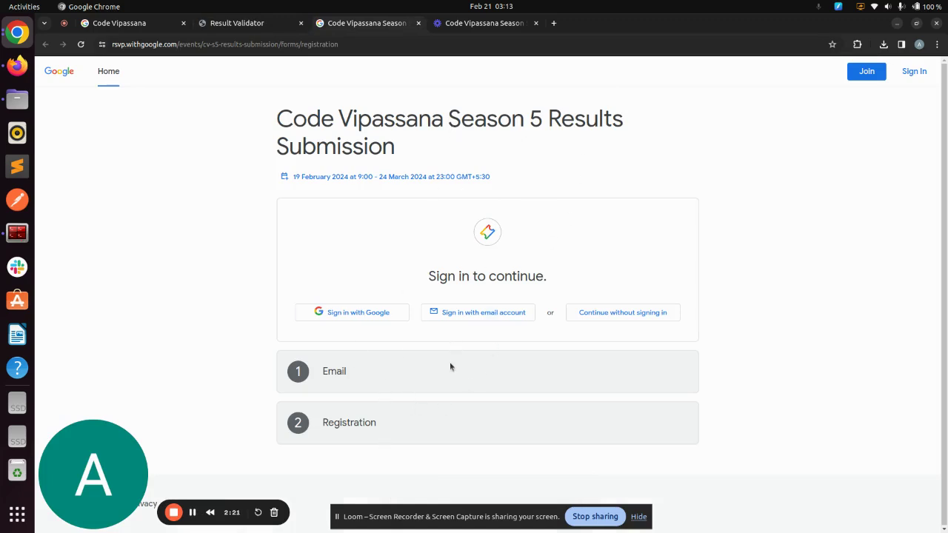
{"action": "left_click", "coordinate": [254, 28]}
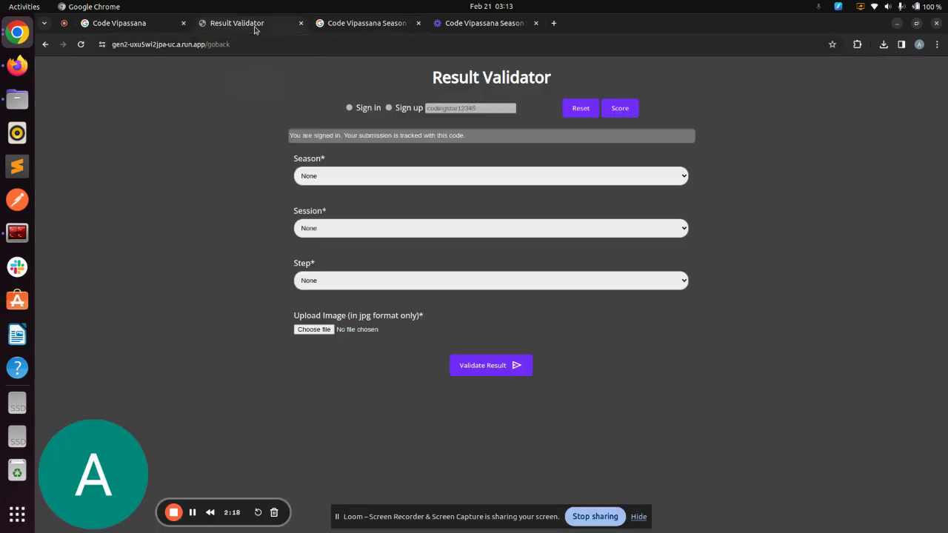
Step: Reset the validator and sign back in with the existing user code
{"action": "left_click", "coordinate": [582, 111]}
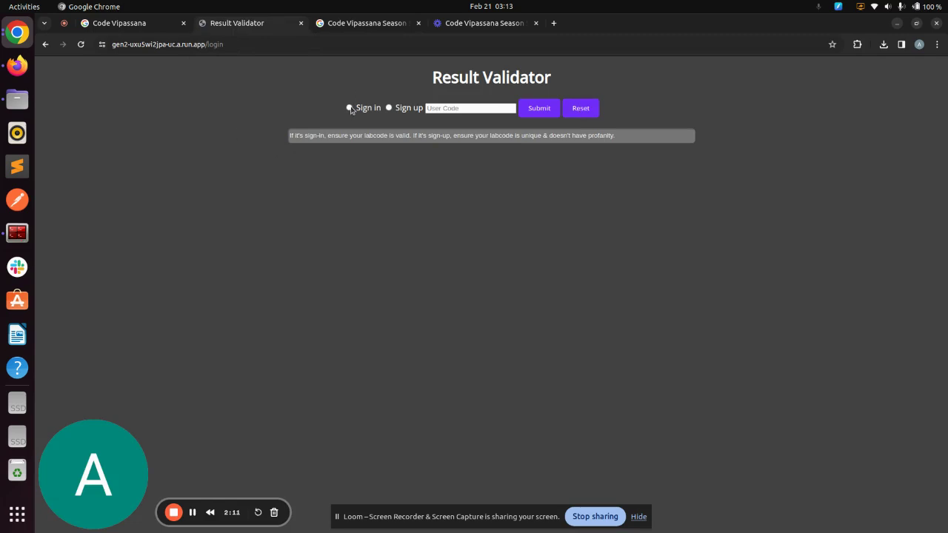
{"action": "left_click", "coordinate": [349, 108]}
{"action": "left_click", "coordinate": [456, 109]}
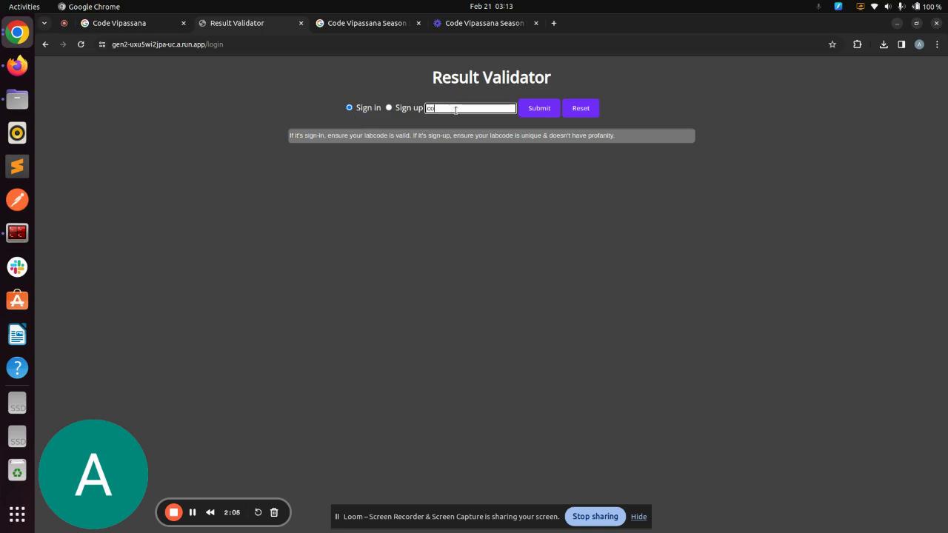
{"action": "left_click", "coordinate": [541, 111]}
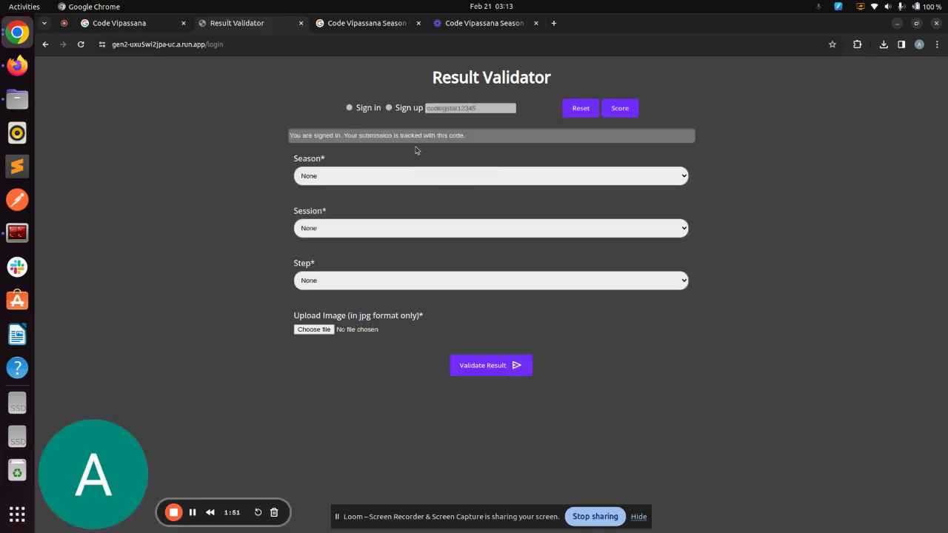
Step: Choose 5 in the Season dropdown of the submission form
{"action": "left_click", "coordinate": [441, 179]}
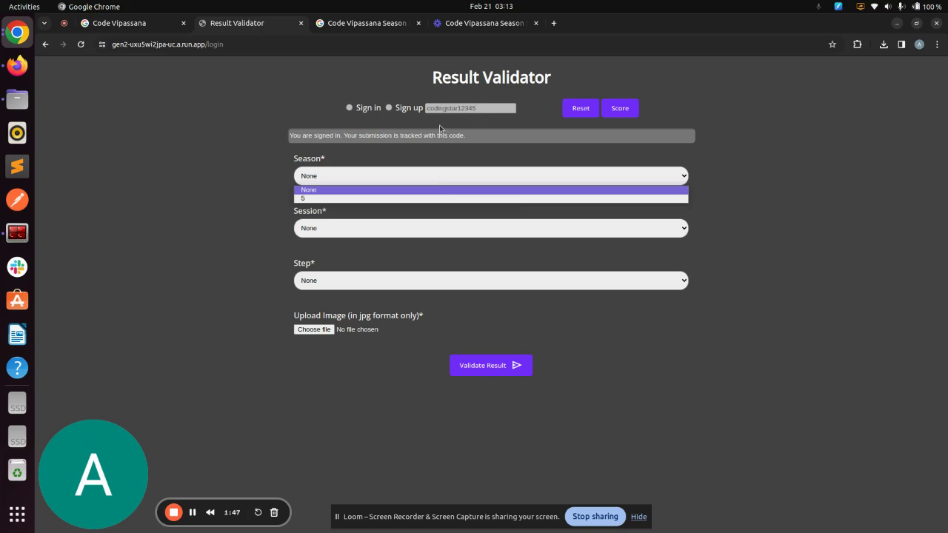
{"action": "left_click", "coordinate": [345, 199]}
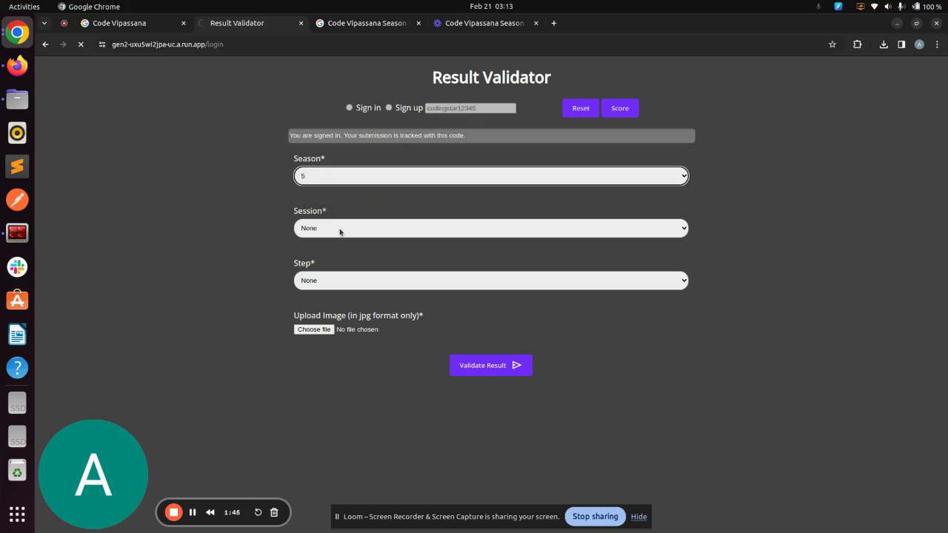
{"action": "left_click", "coordinate": [339, 228]}
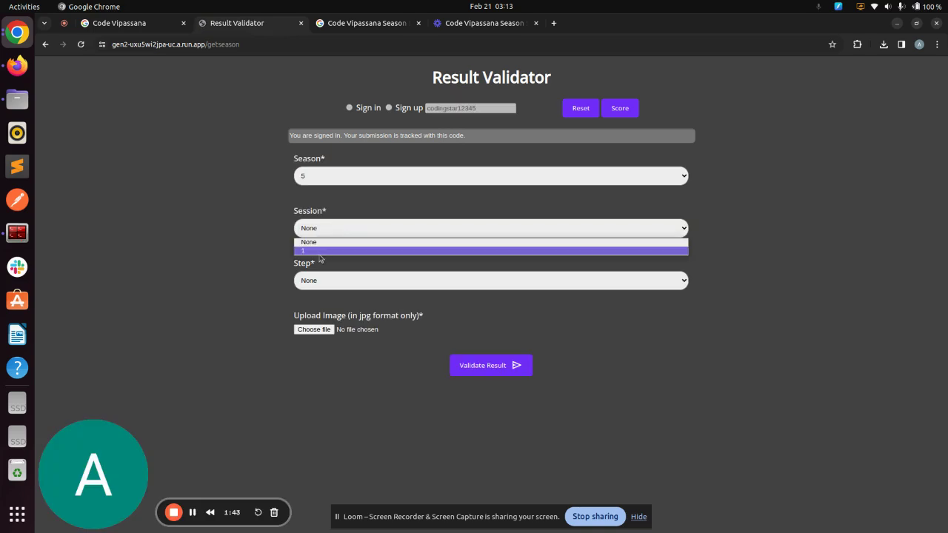